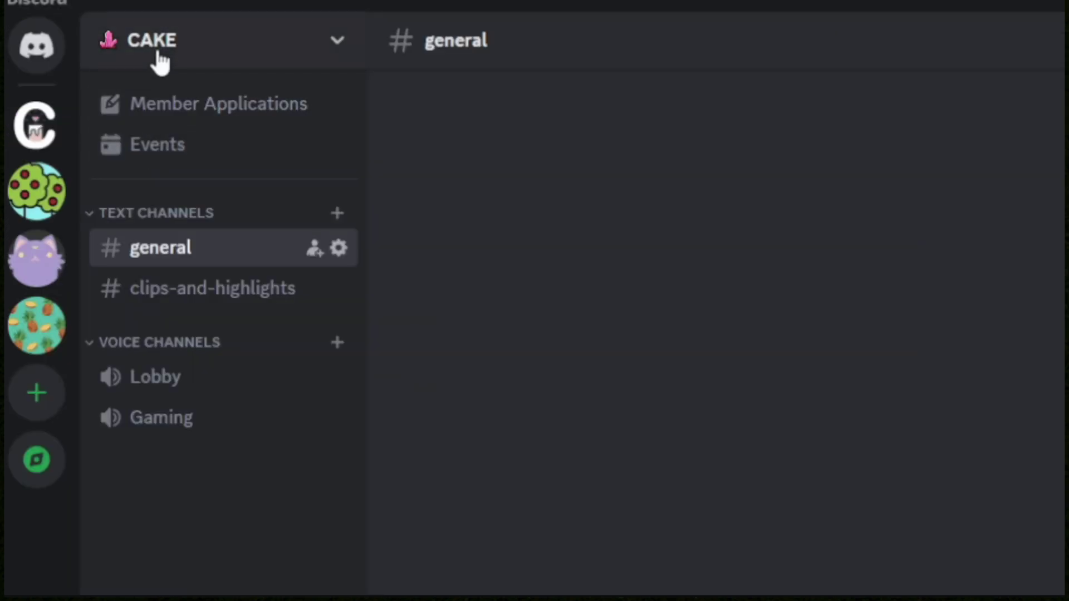
# Open Server Settings from the CAKE server's name dropdown.
pyautogui.click(156, 50)
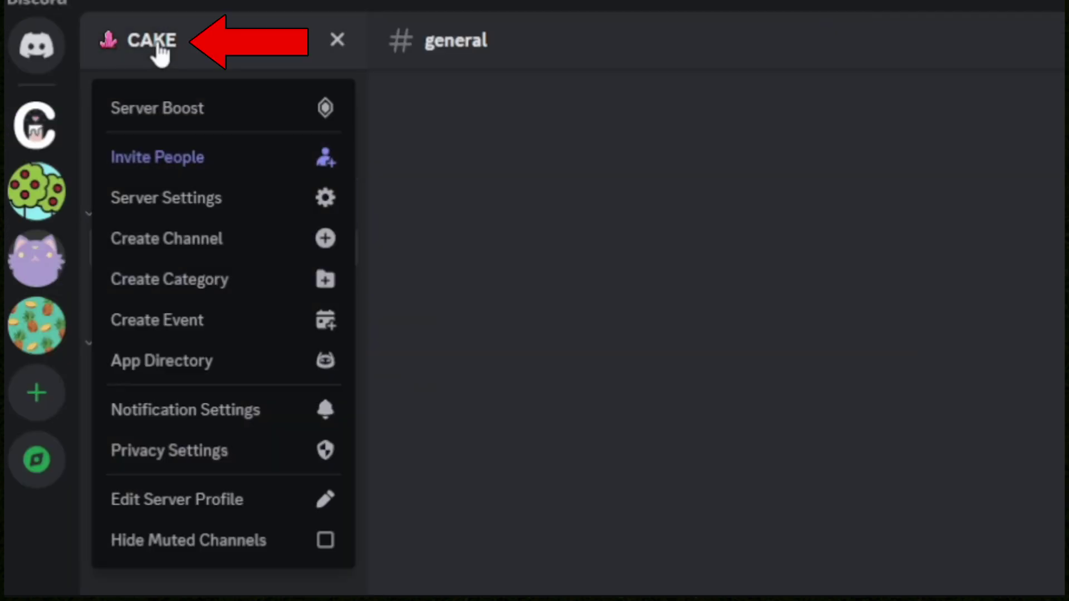
pyautogui.click(146, 205)
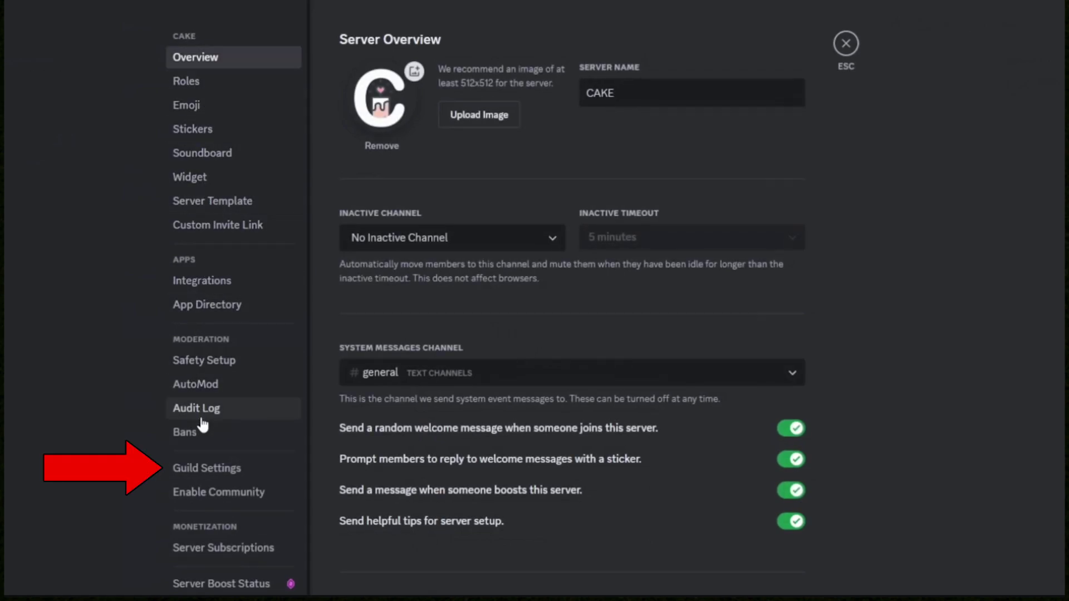
# Review the Guild's selected games, Genshin Impact and Apex Legends, then its Very Casual playstyle.
pyautogui.click(200, 468)
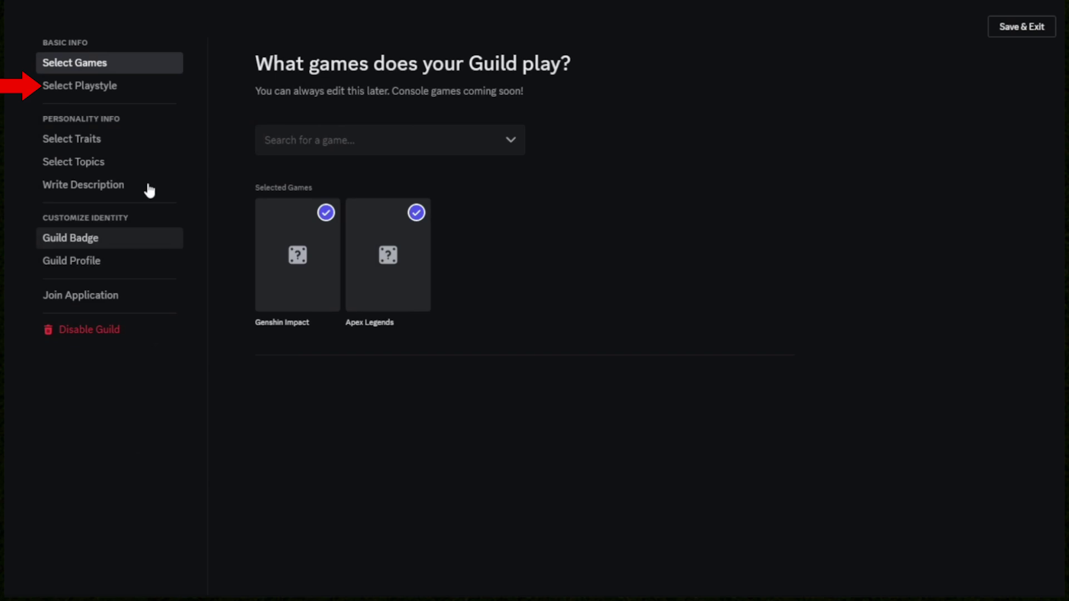
pyautogui.click(105, 86)
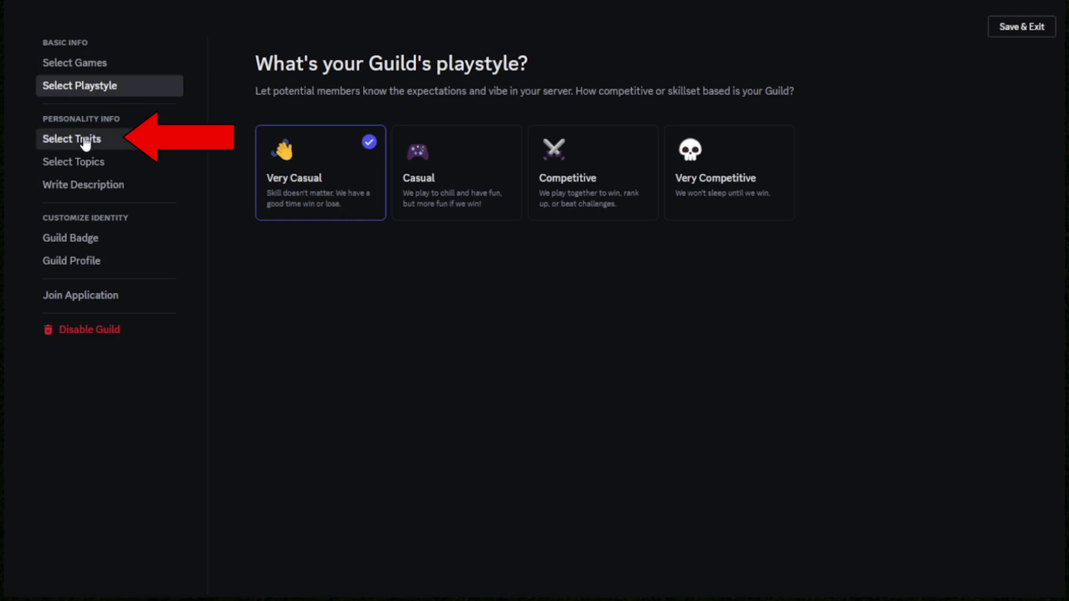
# Review traits All Ages, Beginner Friendly, Inclusive, Streamers, then topics like anime and sleepy cats.
pyautogui.click(85, 140)
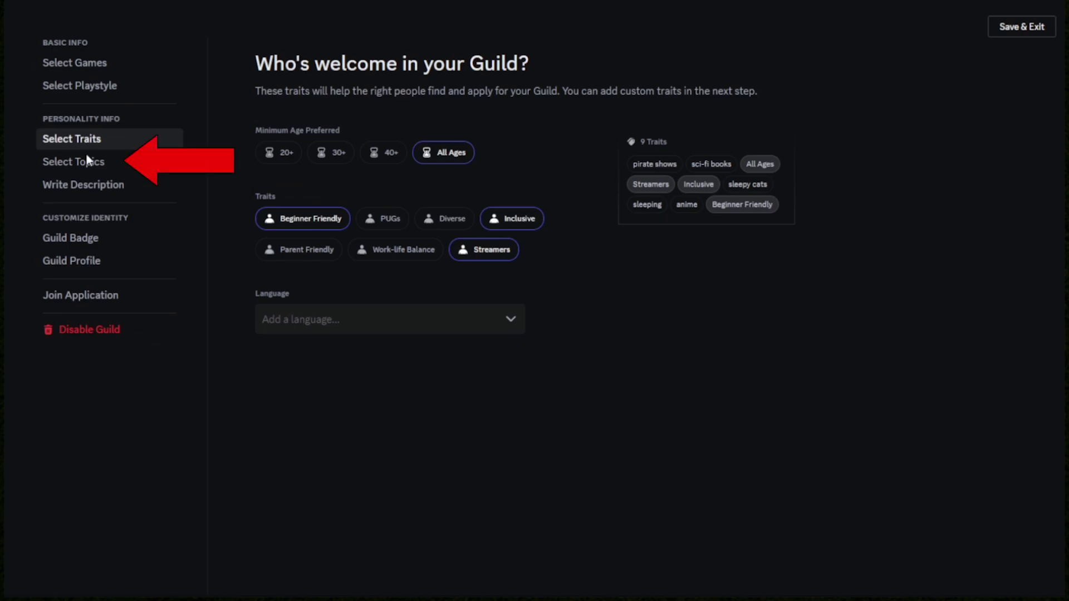
pyautogui.click(86, 159)
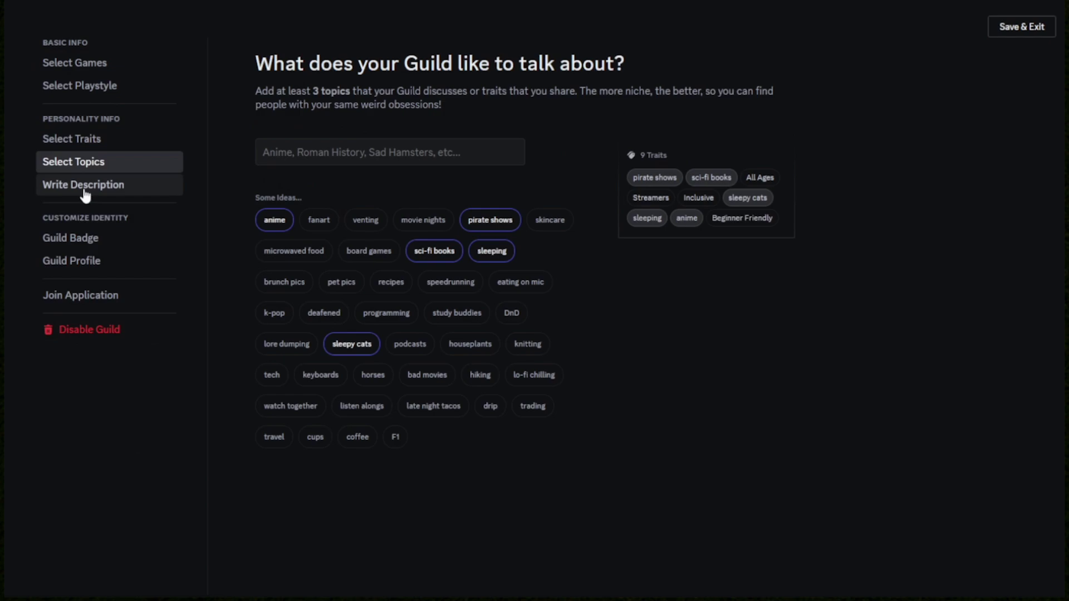
# View the Guild description page with bio 'MUST LOVE CAKE' and words cozy, crunchy, chaos.
pyautogui.click(84, 187)
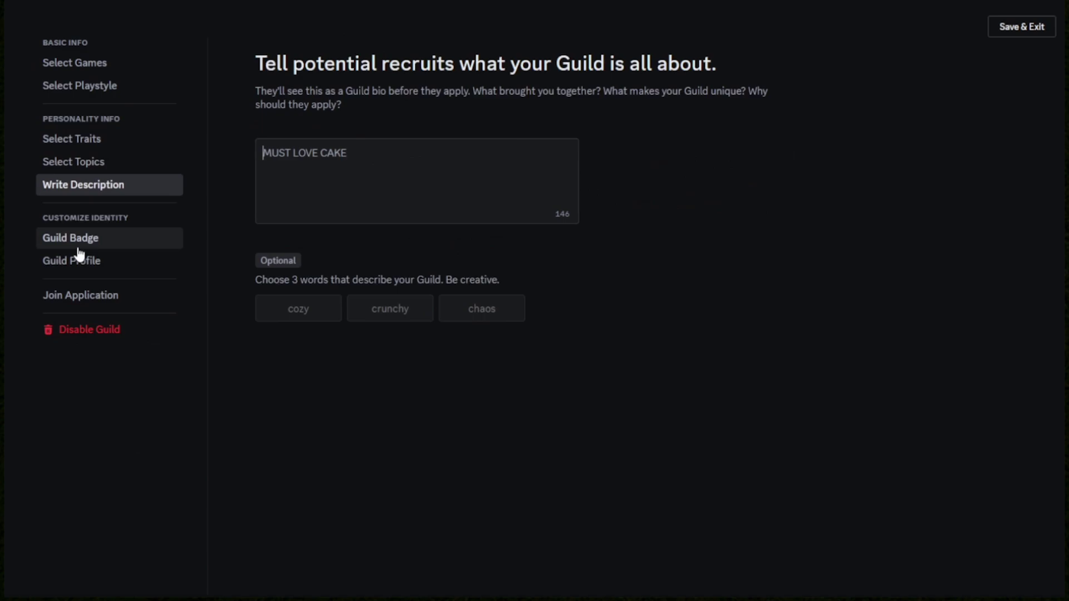
# View the Guild Badge page with the pink crystal badge and tag CAKE.
pyautogui.click(79, 247)
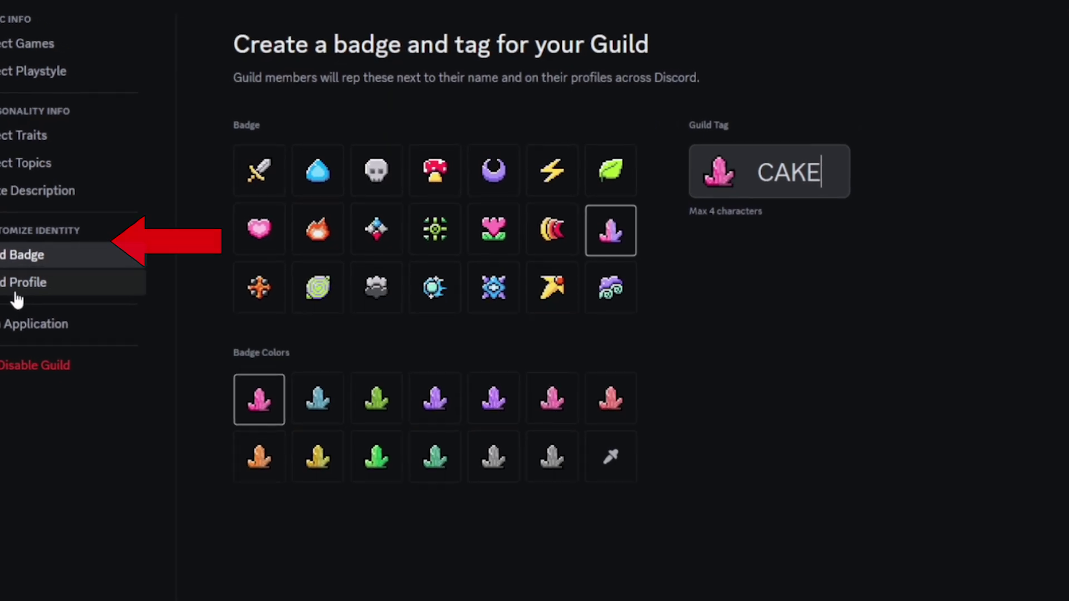
# View the Guild Profile page with Badge brand colour and Night Sky banner.
pyautogui.click(74, 262)
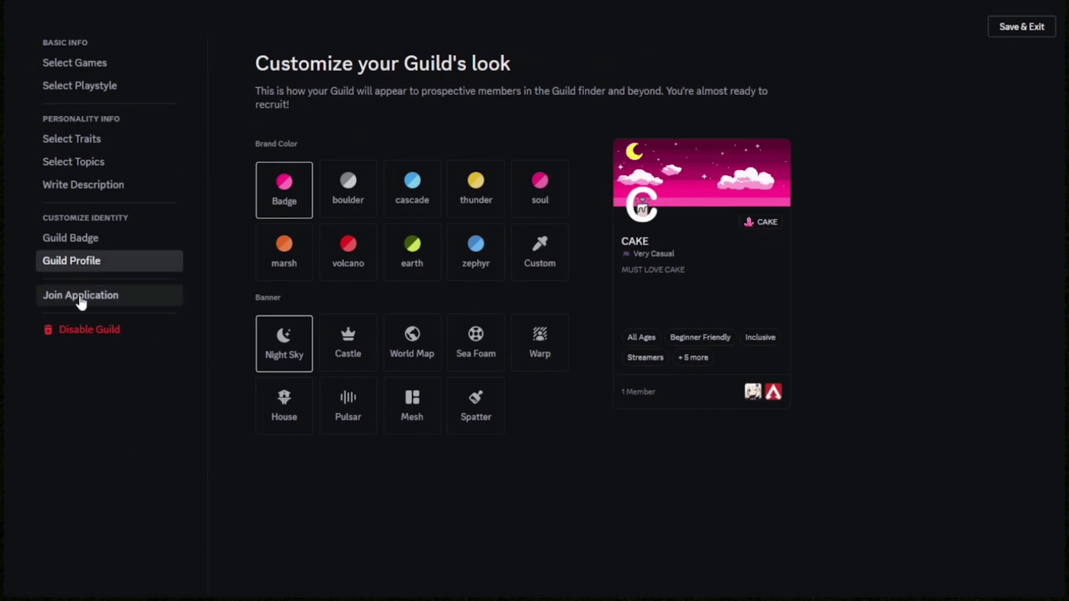
# View the Join Application page asking applicants 'Do you like cake?'.
pyautogui.click(82, 298)
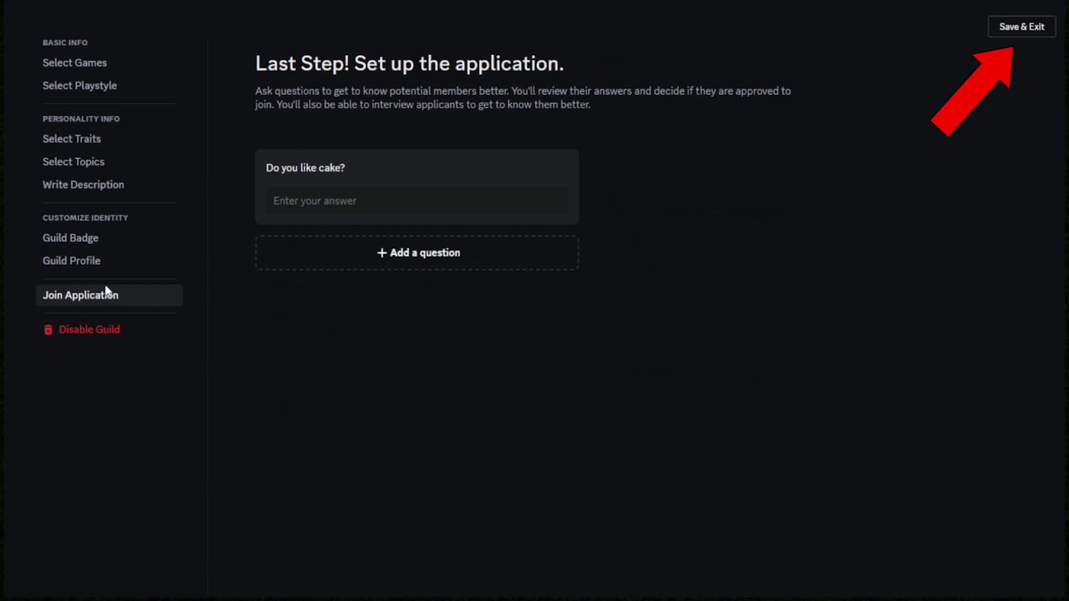
# Save and exit the Guild setup, returning to CAKE with Buffy showing the CAKE tag.
pyautogui.click(1020, 28)
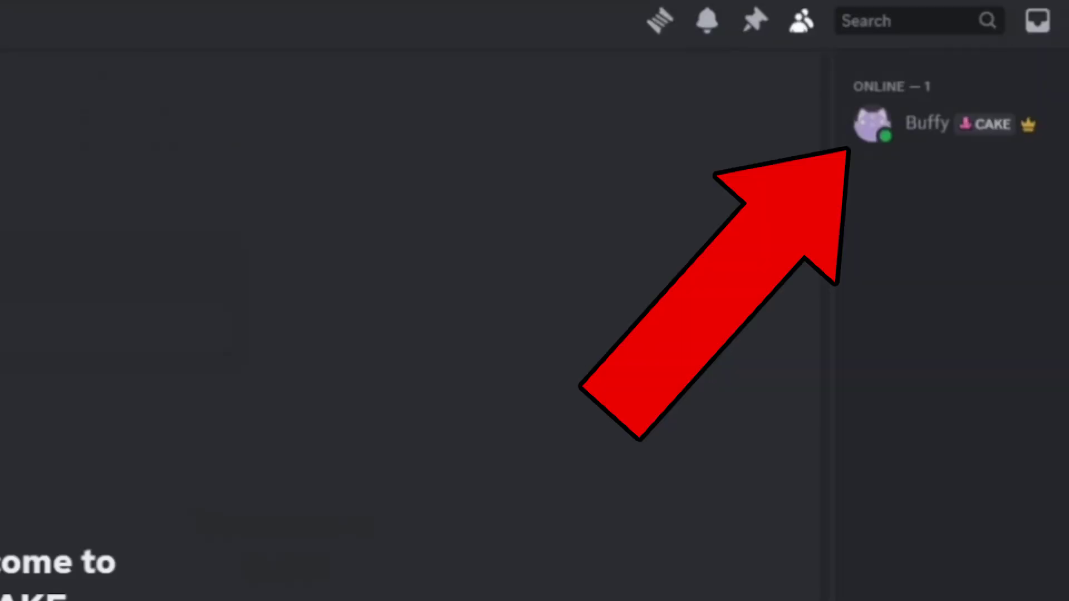